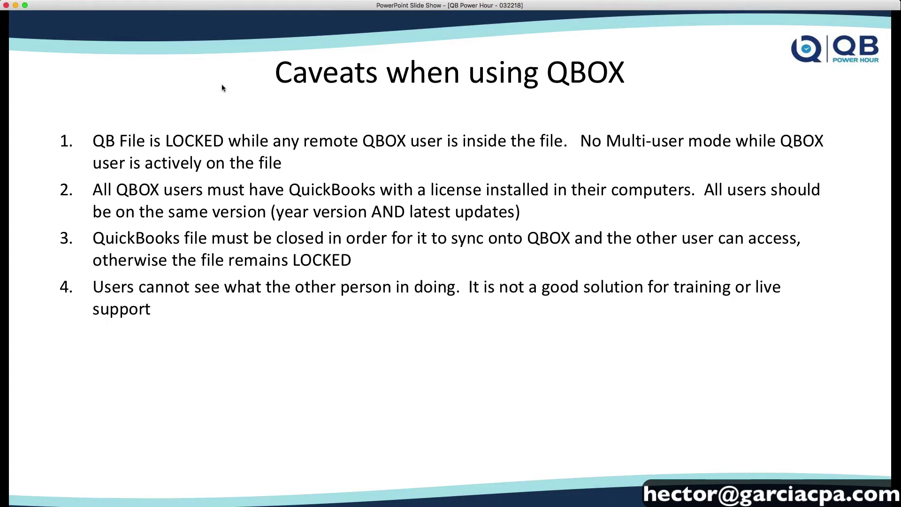
End the slide show, switch to the Windows 10 virtual machine and minimize QuickBooks to reach Qbox Explorer.
{"action": "key", "text": "Right"}
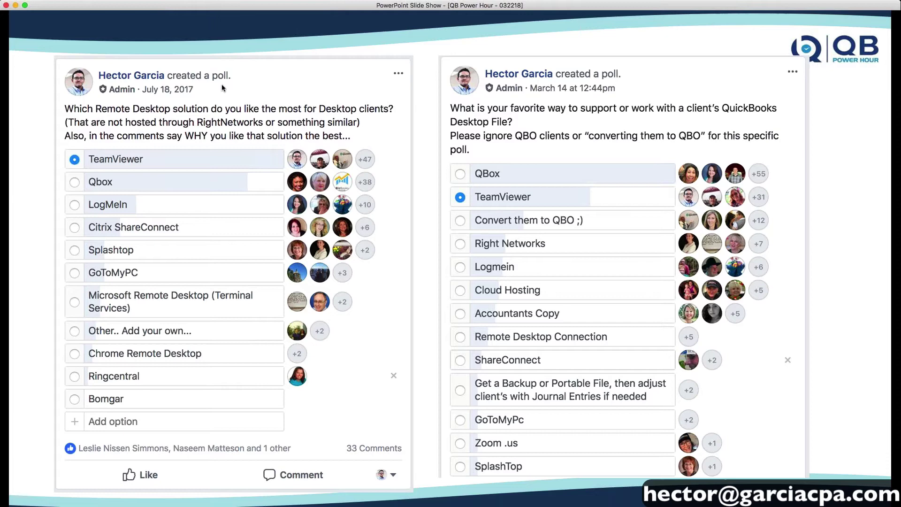
{"action": "key", "text": "Right"}
{"action": "key", "text": "Left"}
{"action": "key", "text": "Escape"}
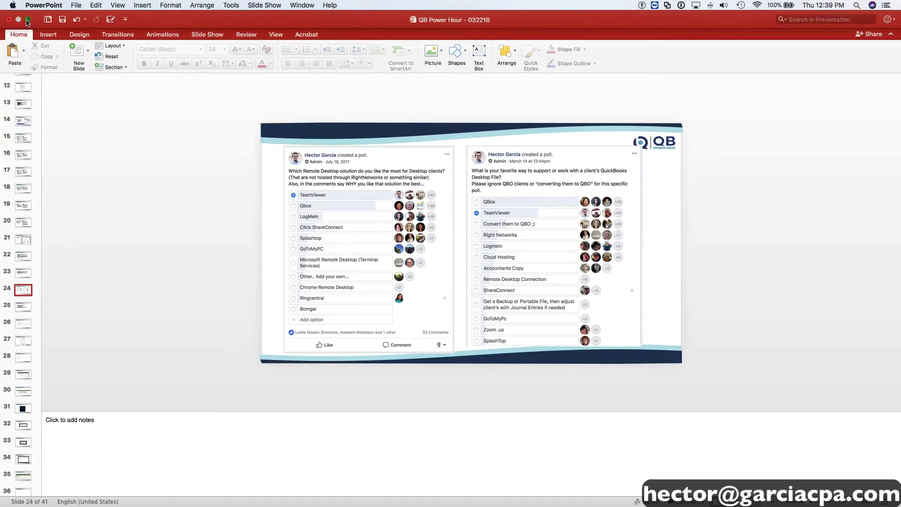
{"action": "left_click", "coordinate": [27, 21]}
{"action": "left_click_drag", "start_coordinate": [445, 216], "coordinate": [420, 216]}
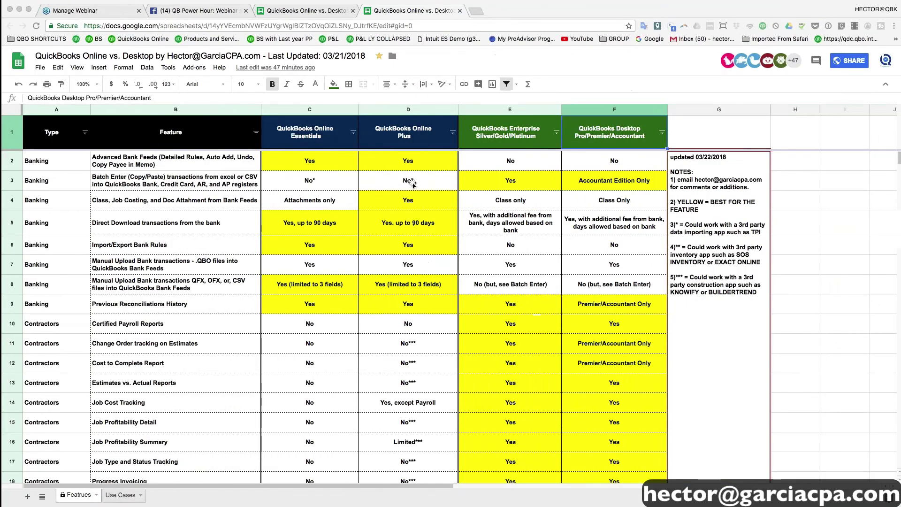
{"action": "key", "text": "ctrl+Right"}
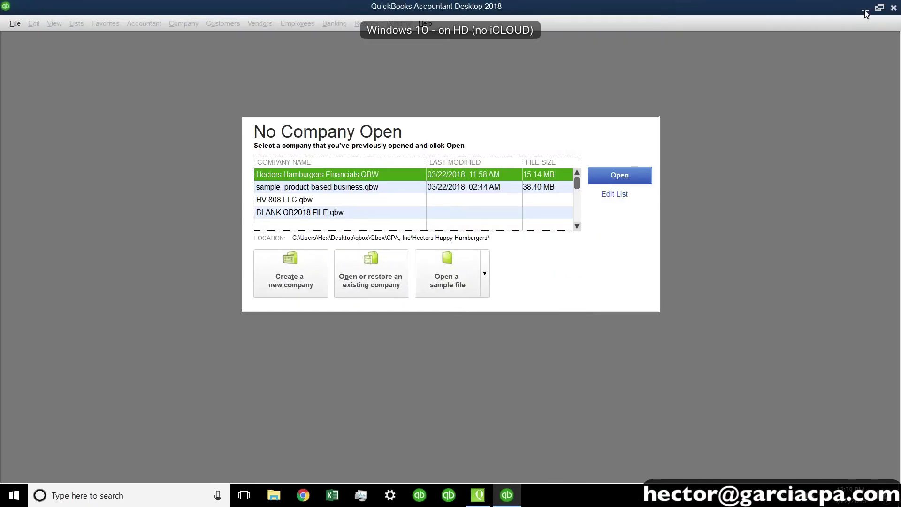
{"action": "left_click", "coordinate": [865, 10]}
Examine the Hectors Happy Hamburgers sync folder in Qbox Explorer, including its subfolders and the company file's sync status.
{"action": "left_click_drag", "start_coordinate": [417, 87], "coordinate": [420, 116]}
{"action": "left_click_drag", "start_coordinate": [155, 109], "coordinate": [21, 110]}
{"action": "left_click_drag", "start_coordinate": [379, 119], "coordinate": [336, 110]}
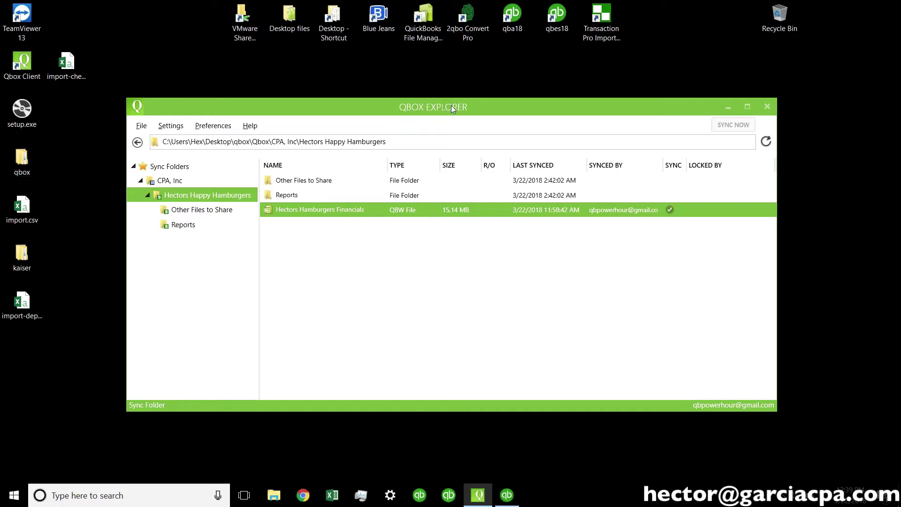
{"action": "left_click_drag", "start_coordinate": [451, 105], "coordinate": [437, 93]}
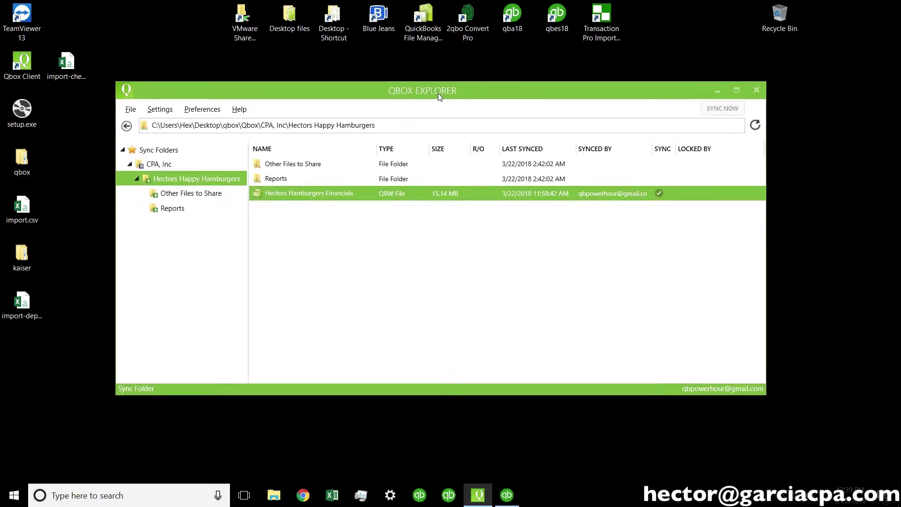
{"action": "left_click", "coordinate": [170, 179]}
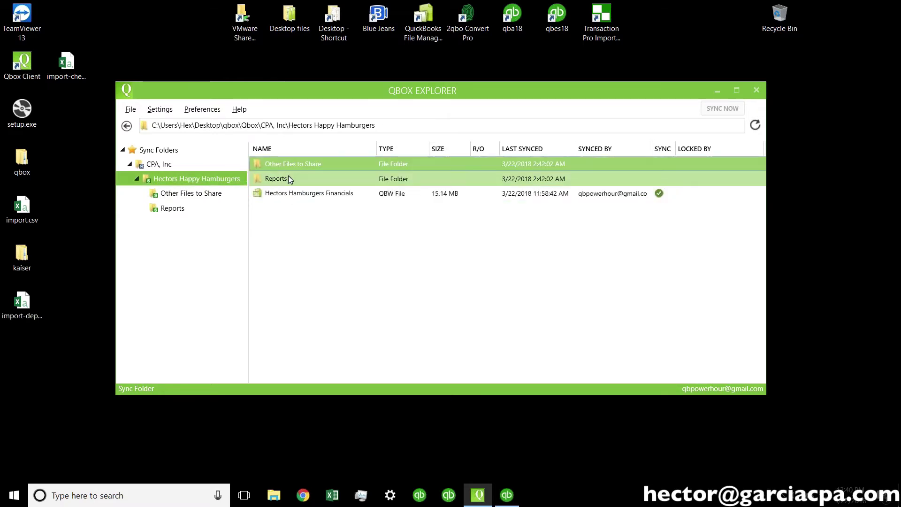
{"action": "left_click", "coordinate": [292, 164]}
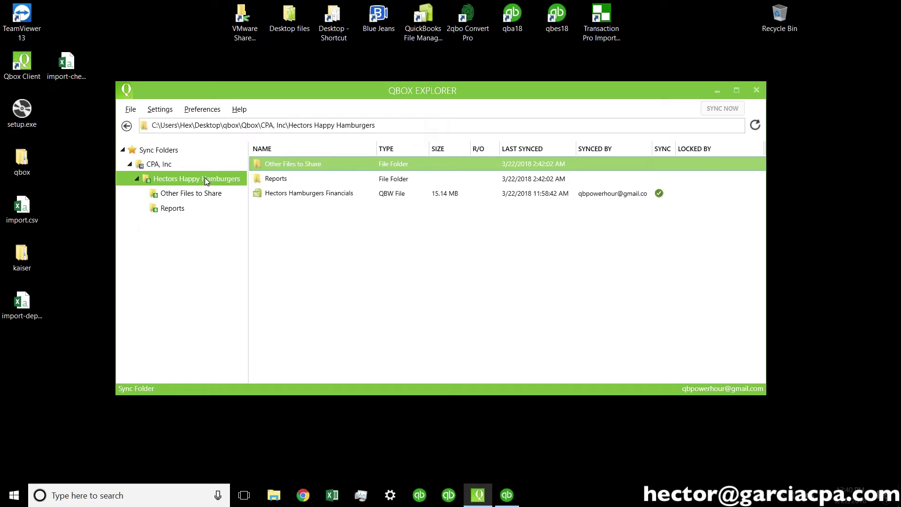
{"action": "left_click", "coordinate": [323, 193]}
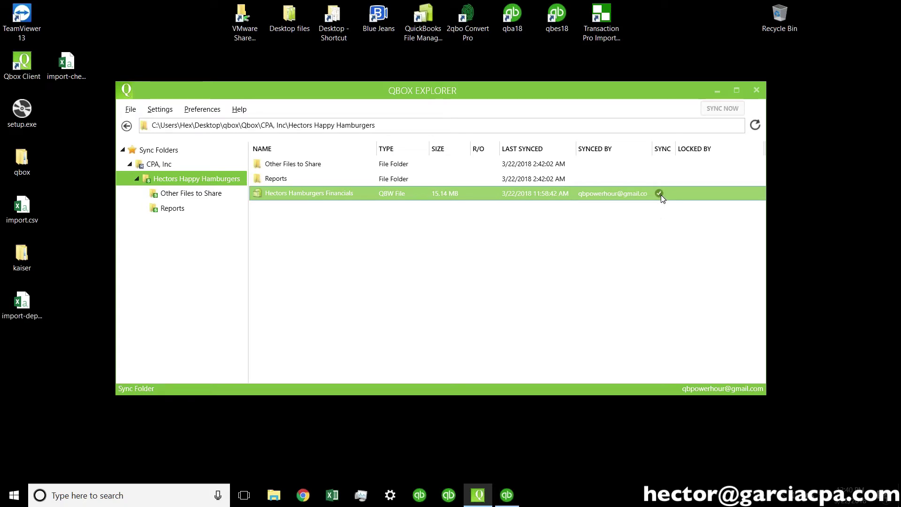
{"action": "left_click", "coordinate": [661, 194]}
Open the Hectors Hamburgers Financials company file from Qbox Explorer and log in with the administrator password.
{"action": "double_click", "coordinate": [319, 194]}
{"action": "double_click", "coordinate": [317, 189]}
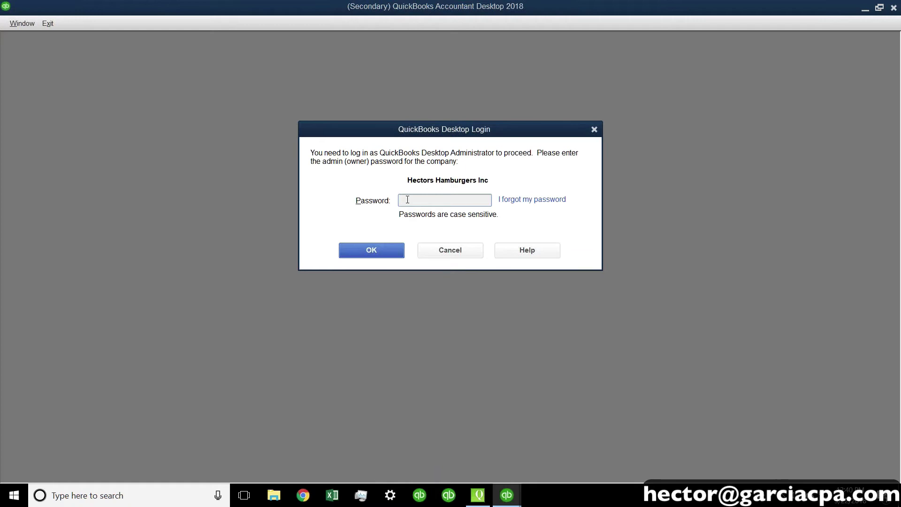
{"action": "type", "text": "•••••••••"}
{"action": "left_click", "coordinate": [373, 250]}
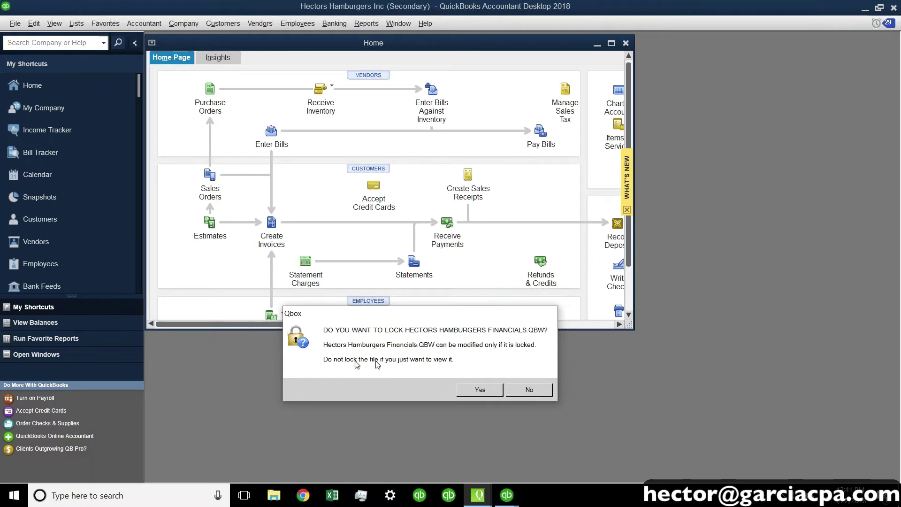
Lock Hectors Hamburgers Financials.QBW through Qbox for editing and dismiss the notice.
{"action": "left_click", "coordinate": [478, 390]}
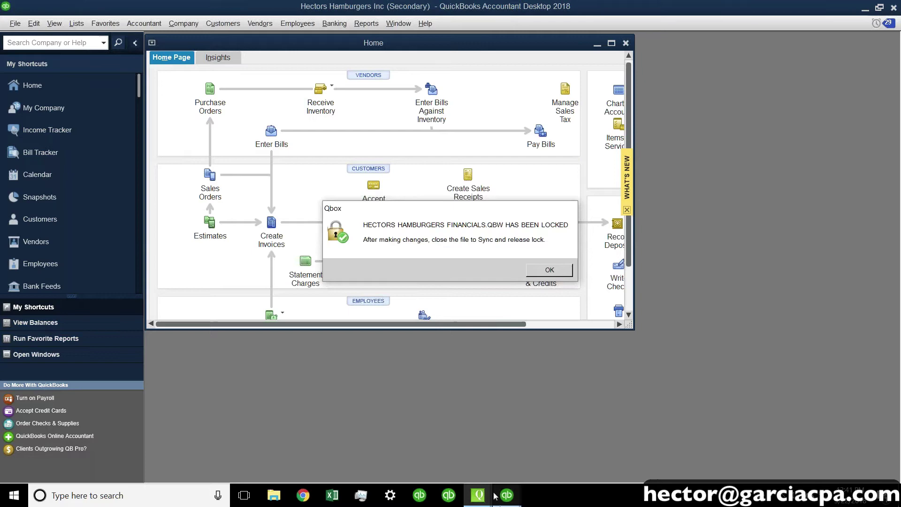
{"action": "mouse_move", "coordinate": [478, 495]}
{"action": "mouse_move", "coordinate": [567, 456]}
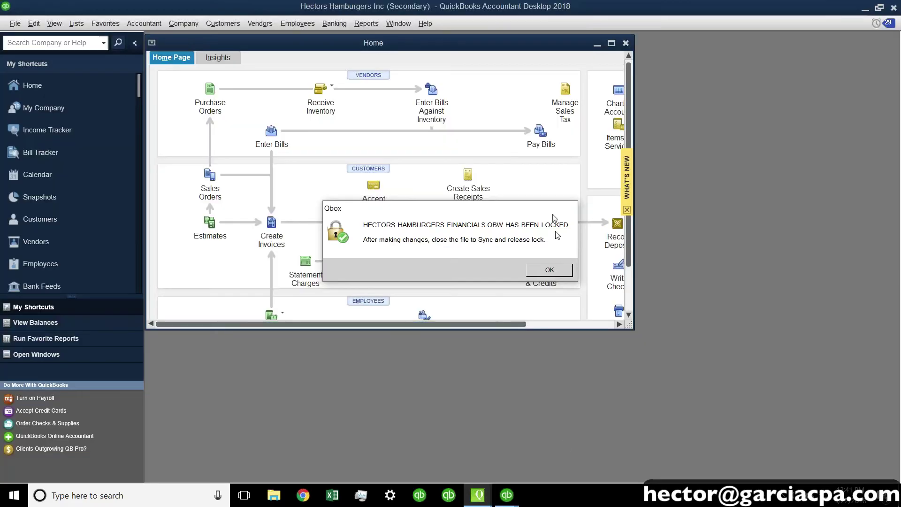
{"action": "left_click", "coordinate": [550, 270]}
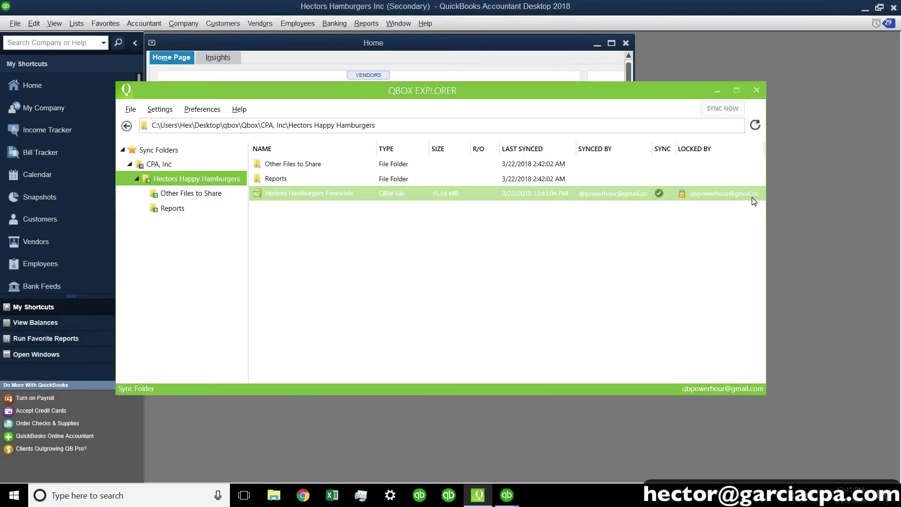
Check who holds the lock on Hectors Hamburgers Financials in Qbox Explorer, with the QuickBooks window minimized.
{"action": "left_click", "coordinate": [687, 194]}
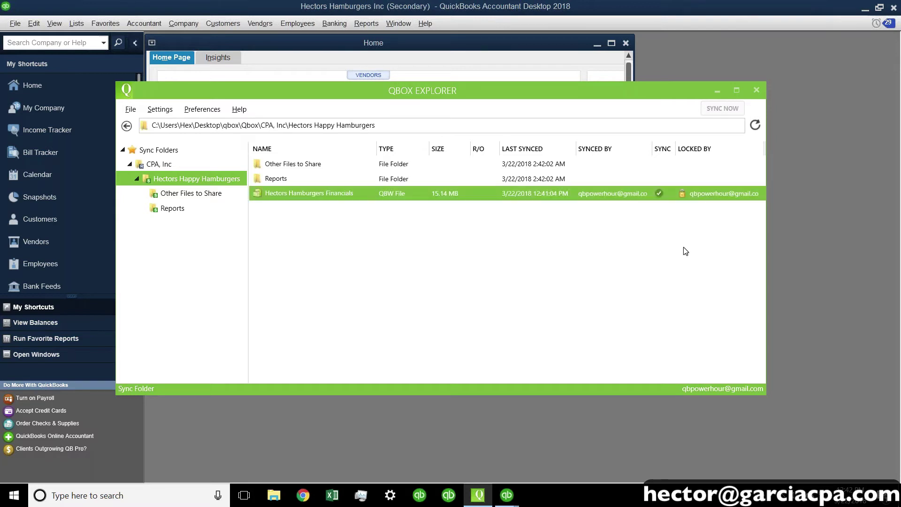
{"action": "left_click_drag", "start_coordinate": [362, 91], "coordinate": [375, 97]}
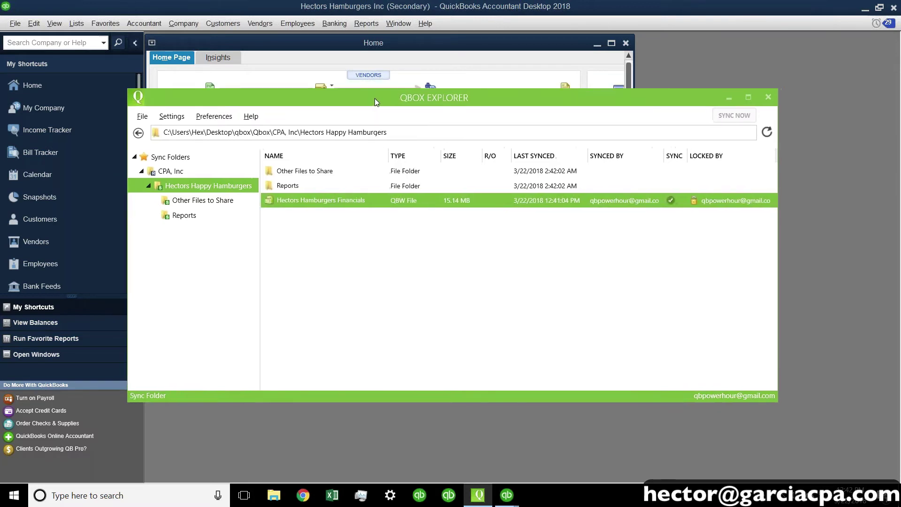
{"action": "left_click", "coordinate": [865, 9]}
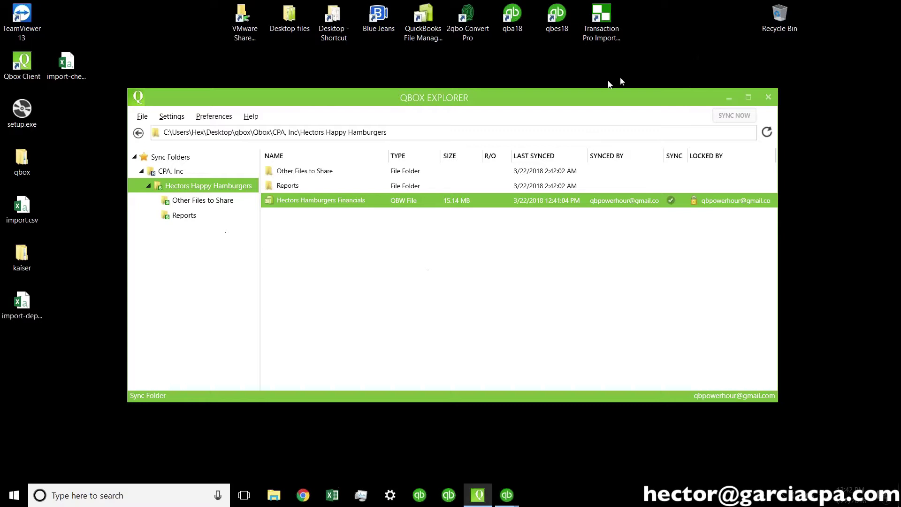
{"action": "left_click_drag", "start_coordinate": [576, 97], "coordinate": [568, 82]}
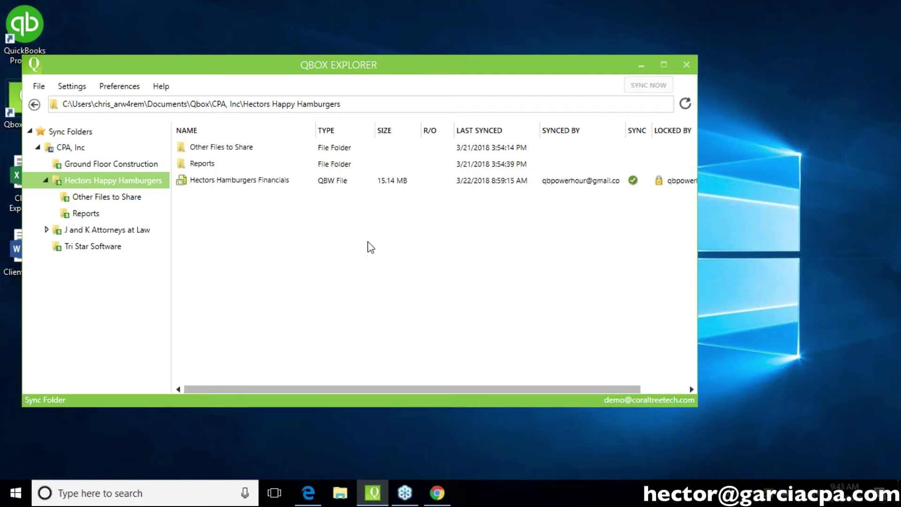
{"action": "left_click_drag", "start_coordinate": [320, 387], "coordinate": [342, 396]}
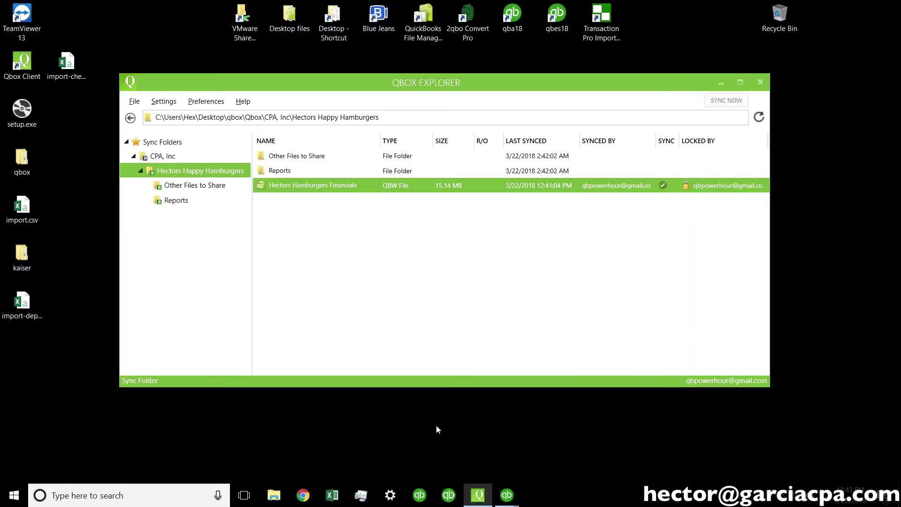
Return to QuickBooks, maximize the Home window and start a new customer invoice.
{"action": "mouse_move", "coordinate": [509, 500]}
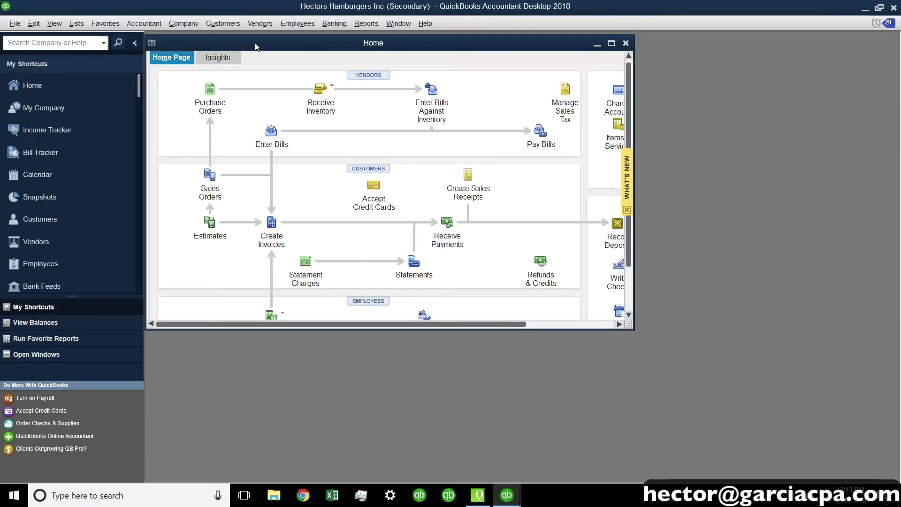
{"action": "double_click", "coordinate": [256, 43]}
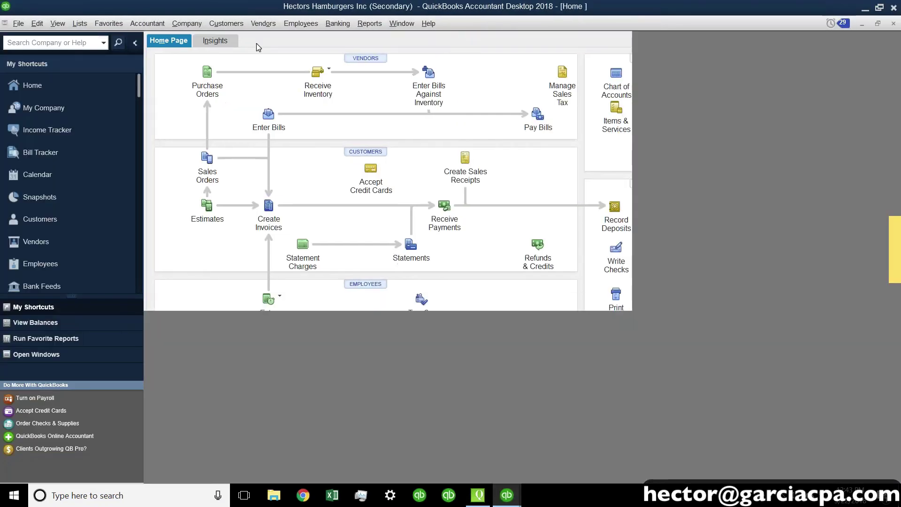
{"action": "left_click", "coordinate": [309, 276]}
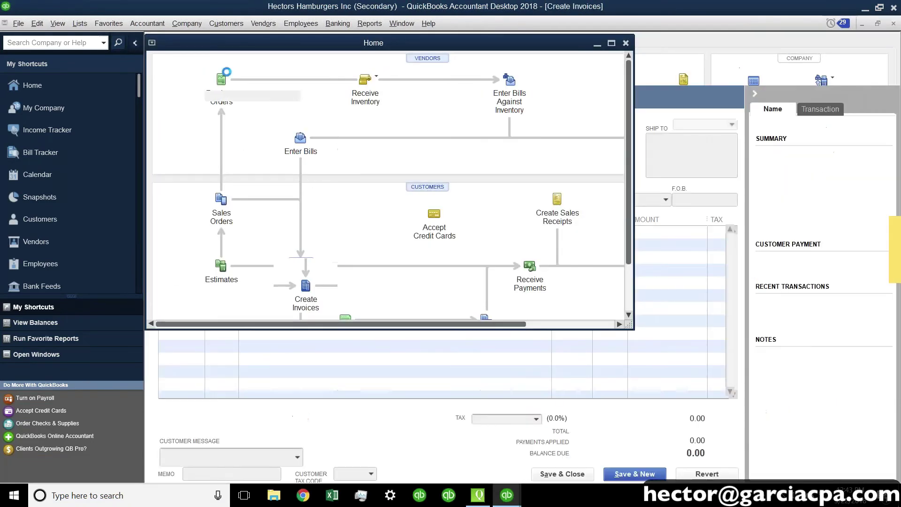
{"action": "left_click", "coordinate": [304, 95]}
{"action": "left_click", "coordinate": [253, 106]}
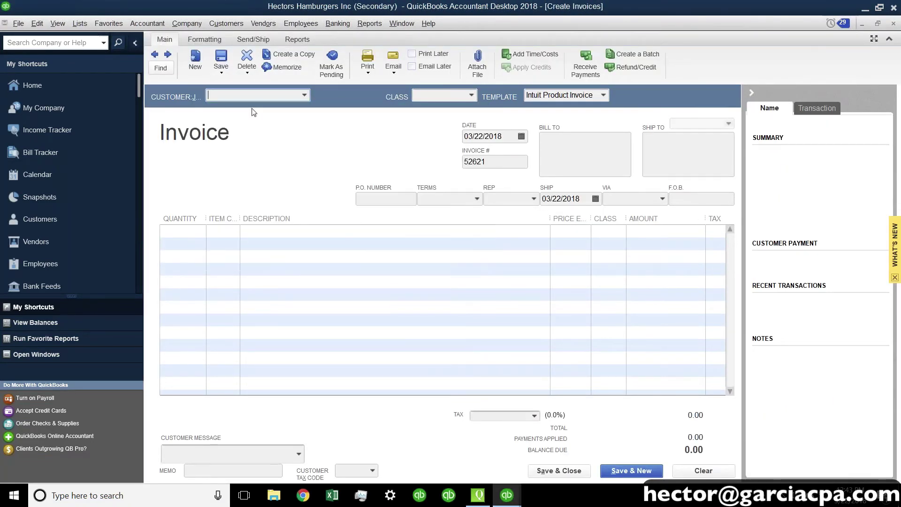
Add a new customer named "QB POWER HOUR + QBOX" to the invoice and copy the name for reuse.
{"action": "type", "text": "QB"}
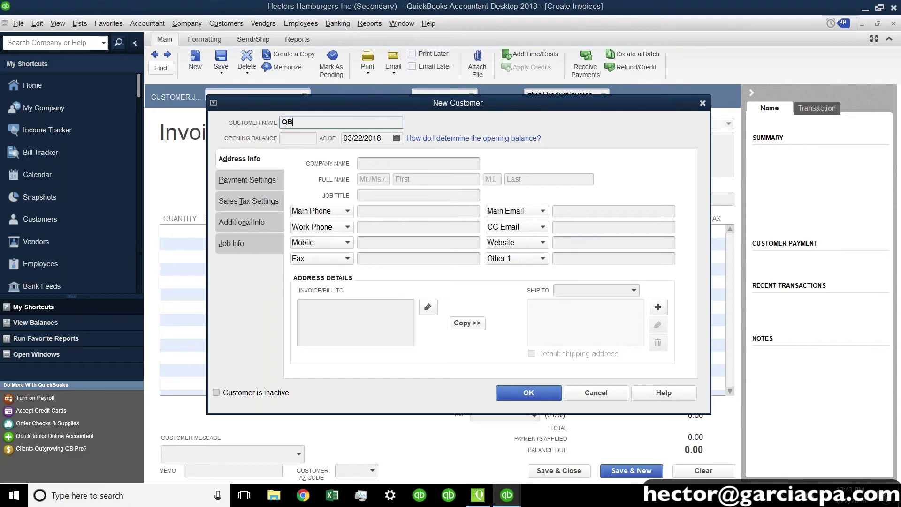
{"action": "type", "text": " POWER HOUR + QBOX"}
{"action": "left_click_drag", "start_coordinate": [383, 121], "coordinate": [231, 113]}
{"action": "key", "text": "ctrl+c"}
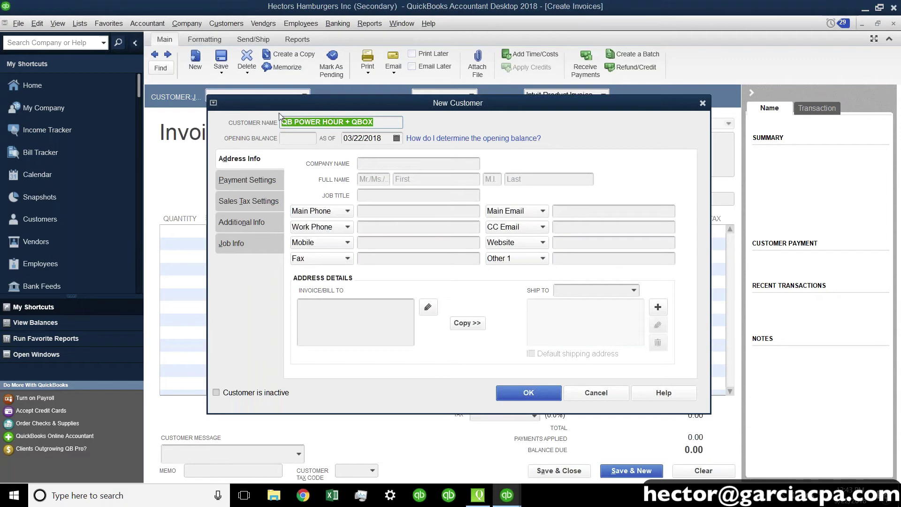
{"action": "left_click", "coordinate": [538, 394]}
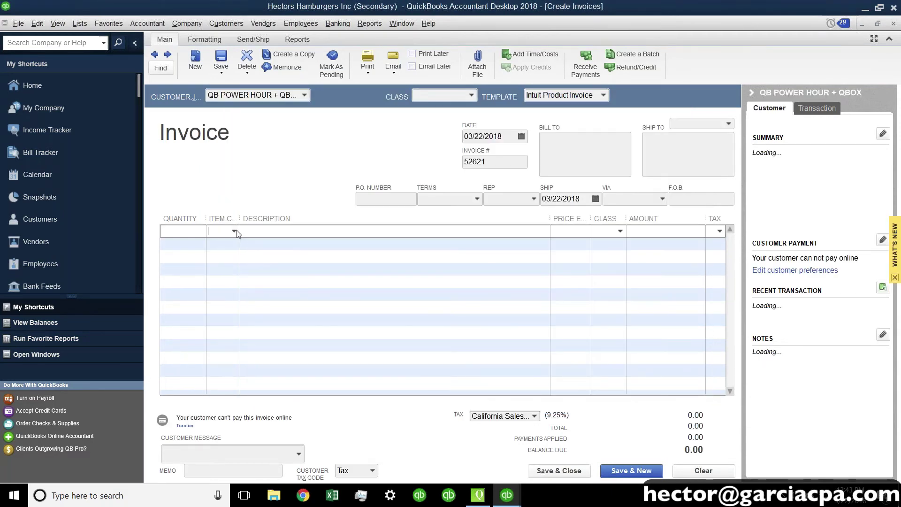
Add a consultation item line with the description "QB POWER HOUR + QBOX" and a price of 12000.
{"action": "left_click", "coordinate": [236, 230]}
{"action": "left_click", "coordinate": [233, 271]}
{"action": "key", "text": "Tab"}
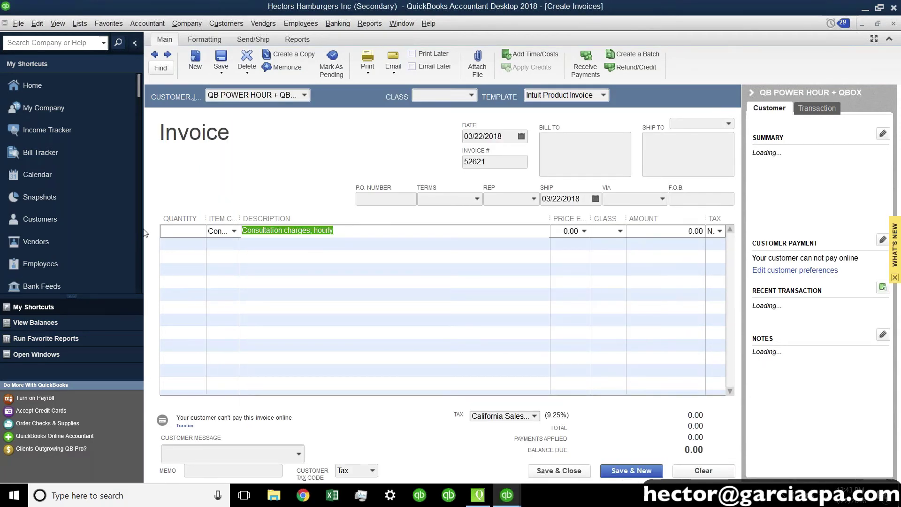
{"action": "key", "text": "ctrl+v"}
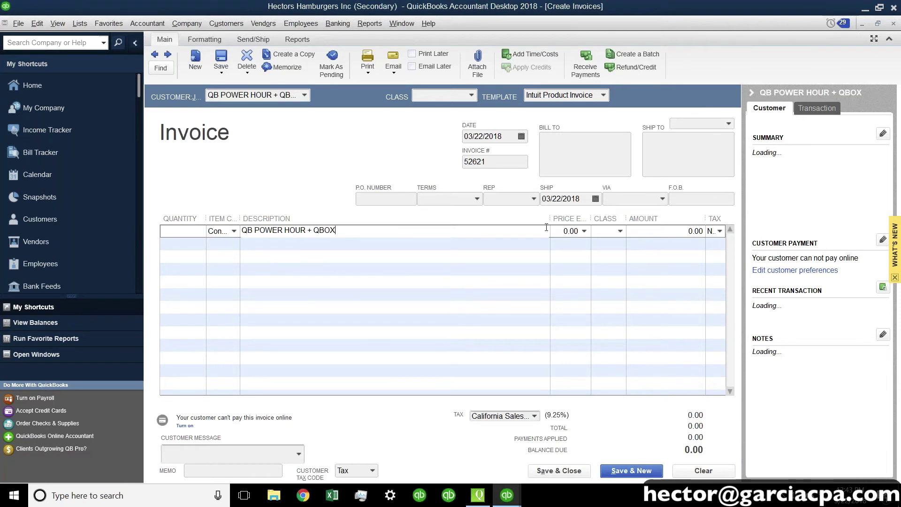
{"action": "left_click", "coordinate": [555, 231]}
{"action": "type", "text": "12000"}
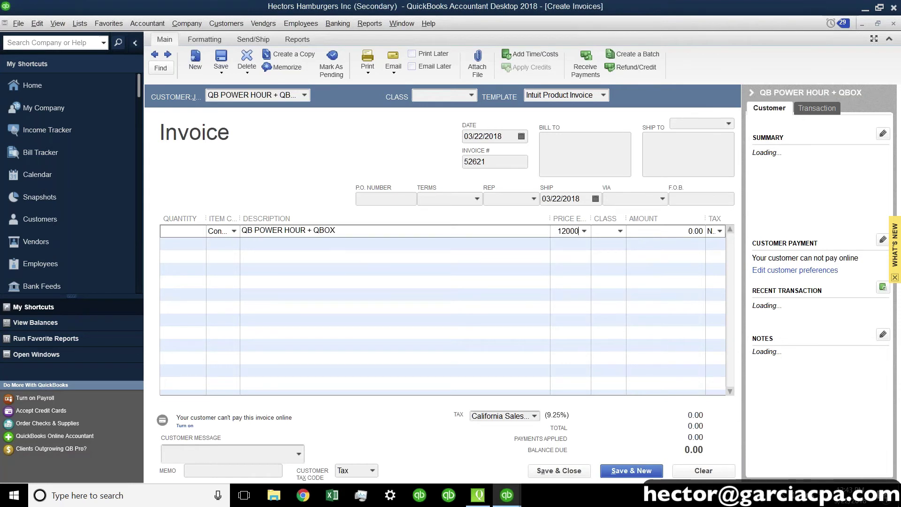
{"action": "key", "text": "Tab"}
{"action": "left_click", "coordinate": [503, 225]}
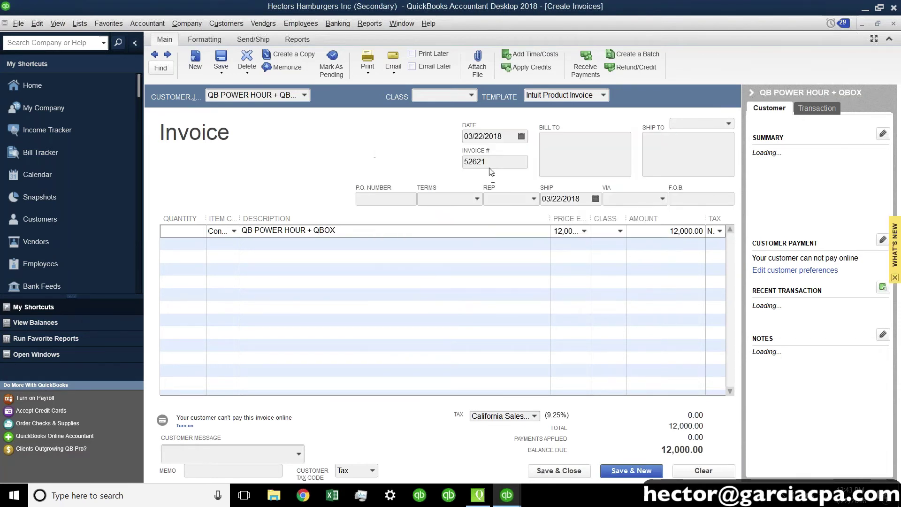
{"action": "key", "text": "Down"}
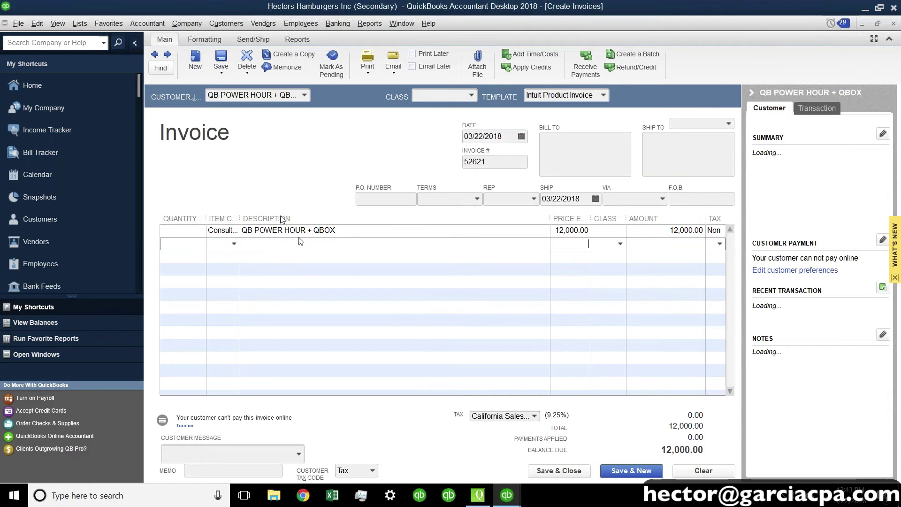
Save the "QB POWER HOUR + QBOX" invoice and close the company file.
{"action": "left_click", "coordinate": [208, 96]}
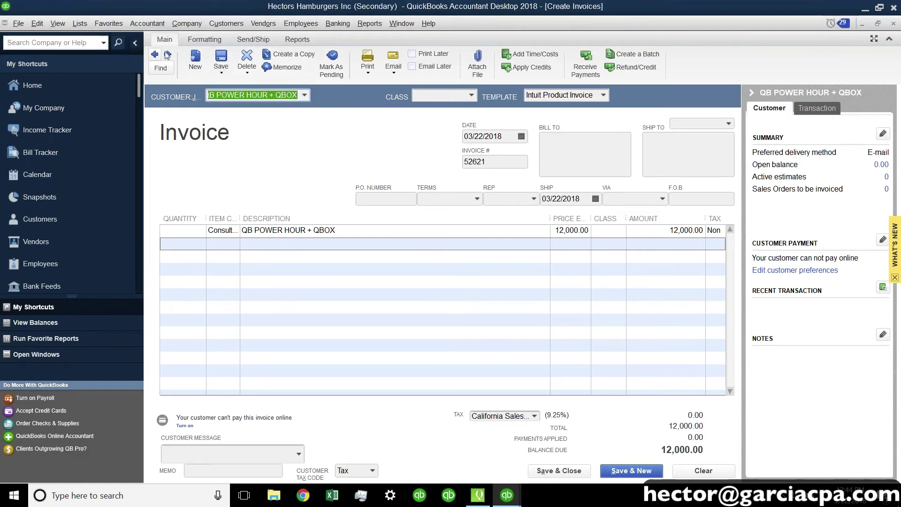
{"action": "left_click", "coordinate": [221, 58]}
{"action": "left_click", "coordinate": [443, 169]}
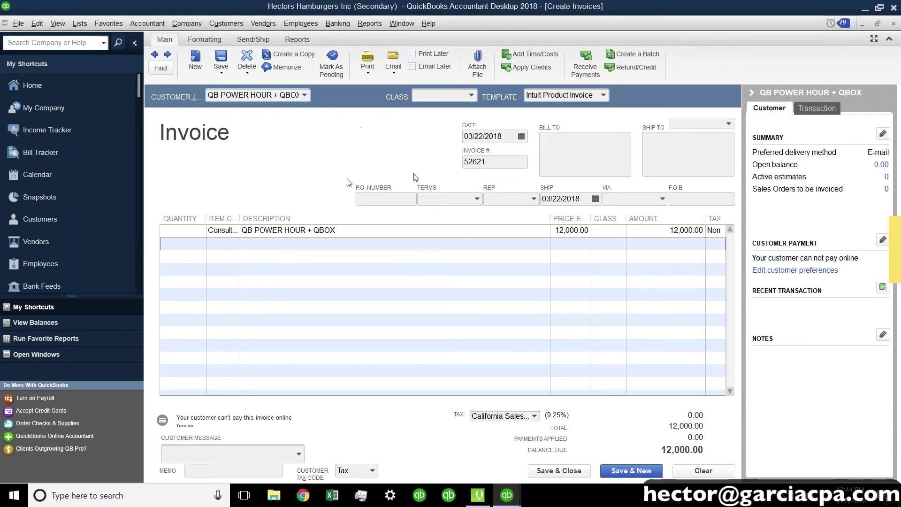
{"action": "left_click", "coordinate": [539, 325]}
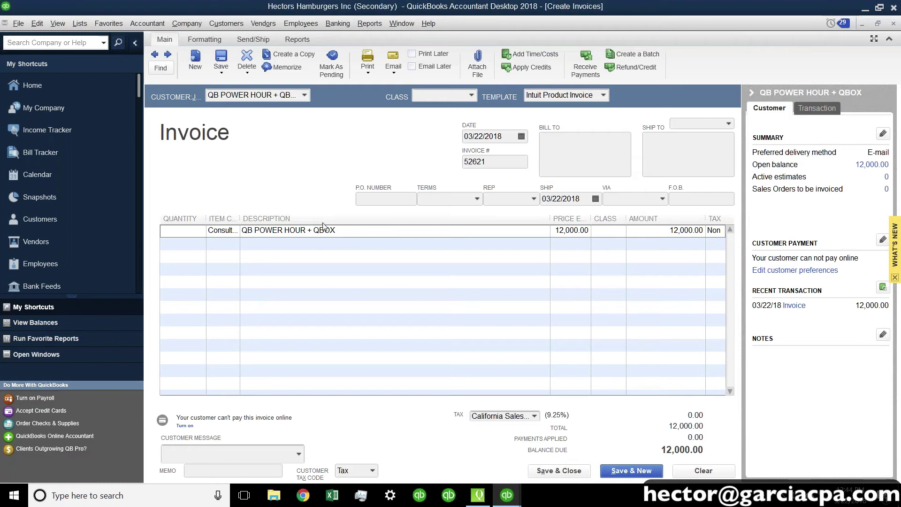
{"action": "left_click", "coordinate": [18, 23]}
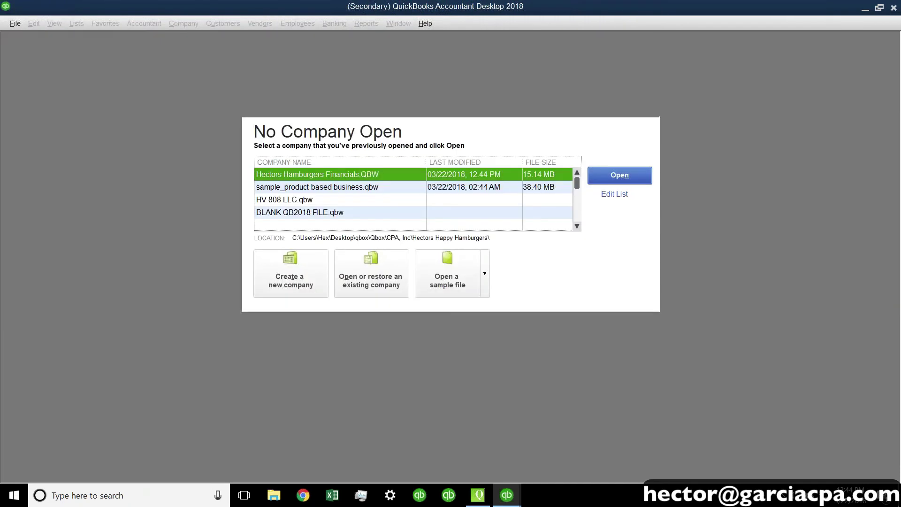
Switch to Qbox Explorer and widen its window to check the sync and lock status of Hectors Hamburgers Financials.
{"action": "left_click", "coordinate": [478, 495]}
{"action": "left_click_drag", "start_coordinate": [511, 95], "coordinate": [453, 98]}
{"action": "left_click", "coordinate": [712, 389]}
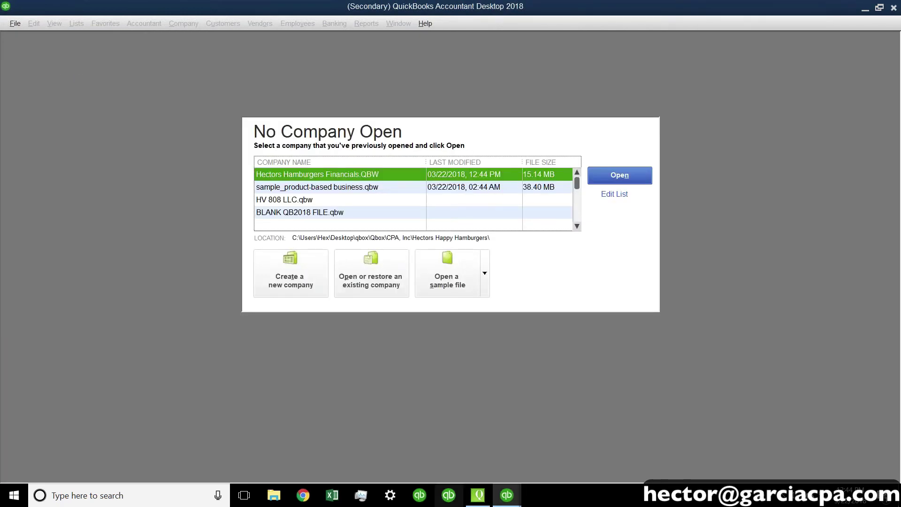
{"action": "key", "text": "alt+Tab"}
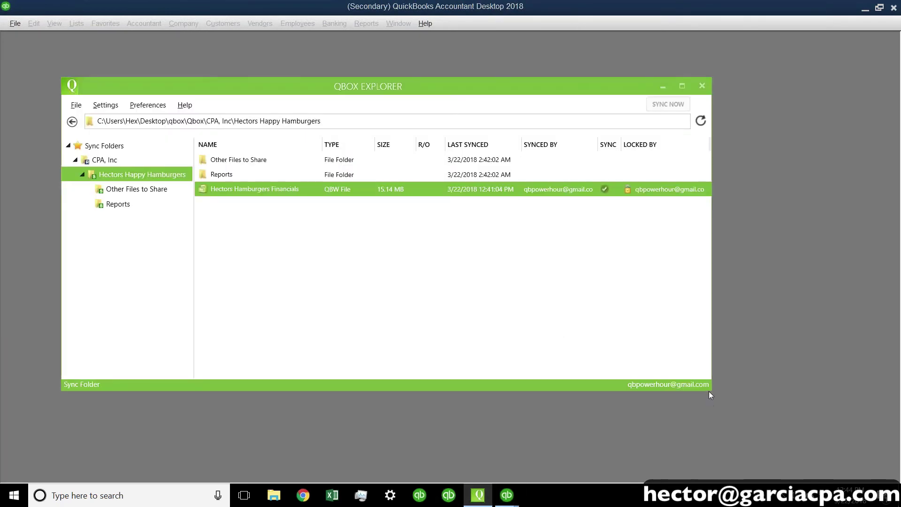
{"action": "left_click_drag", "start_coordinate": [710, 391], "coordinate": [808, 402]}
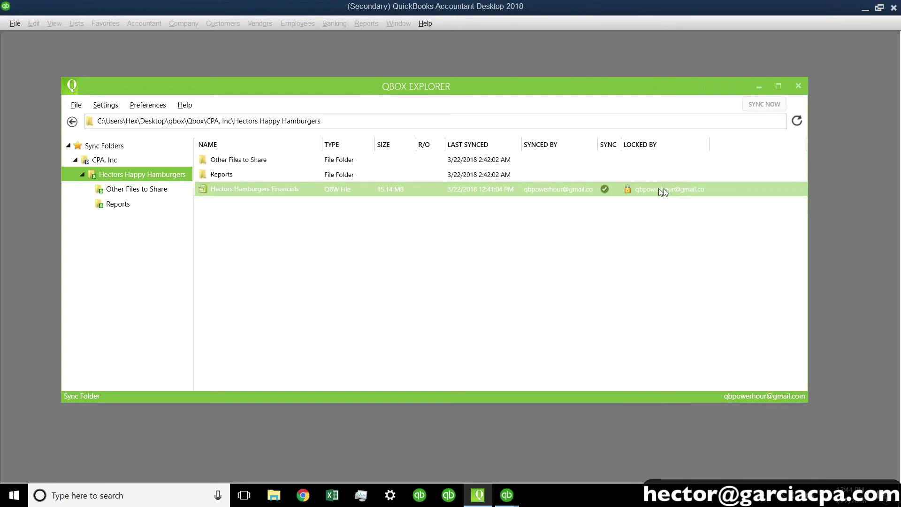
{"action": "left_click", "coordinate": [663, 188]}
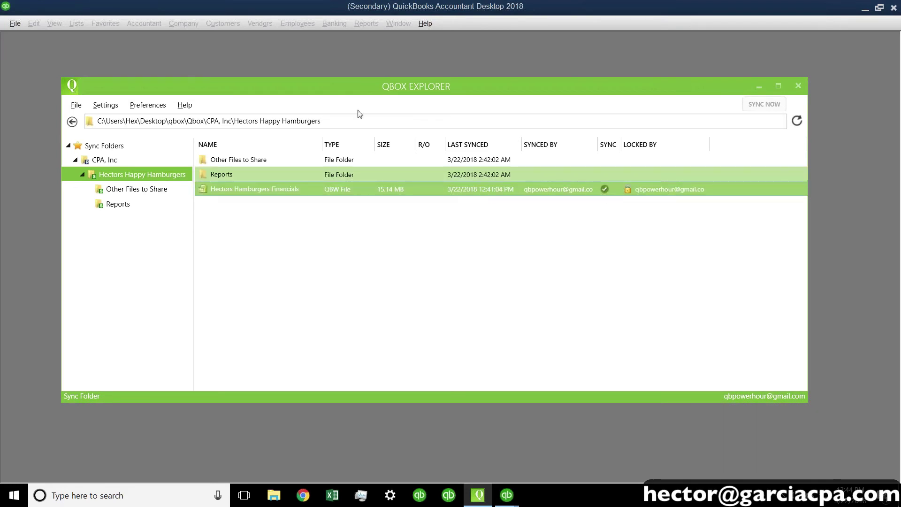
Close QuickBooks and check the lock status of Hectors Hamburgers Financials in Qbox Explorer.
{"action": "left_click_drag", "start_coordinate": [319, 82], "coordinate": [333, 122]}
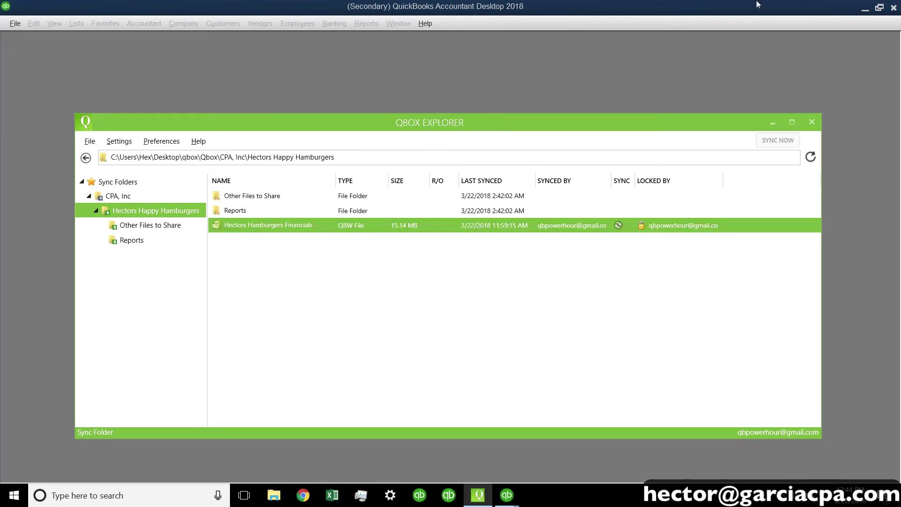
{"action": "left_click", "coordinate": [897, 12]}
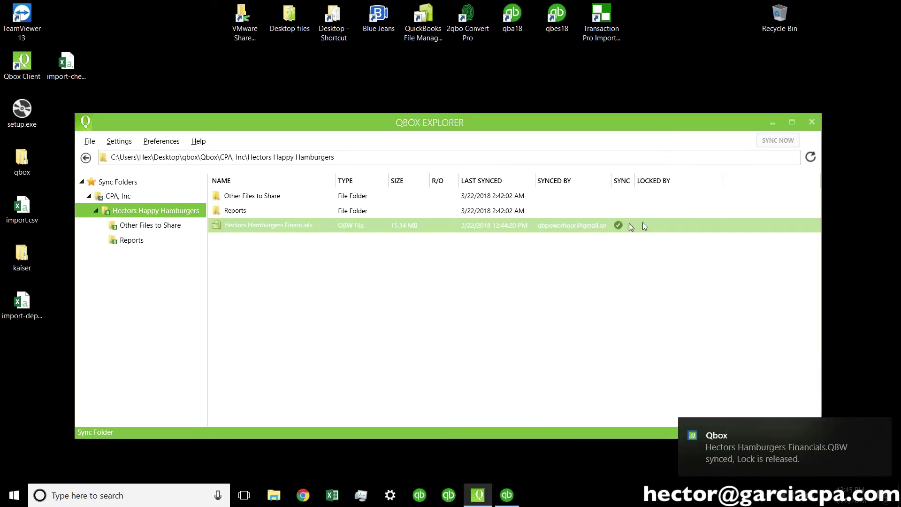
{"action": "left_click", "coordinate": [671, 227]}
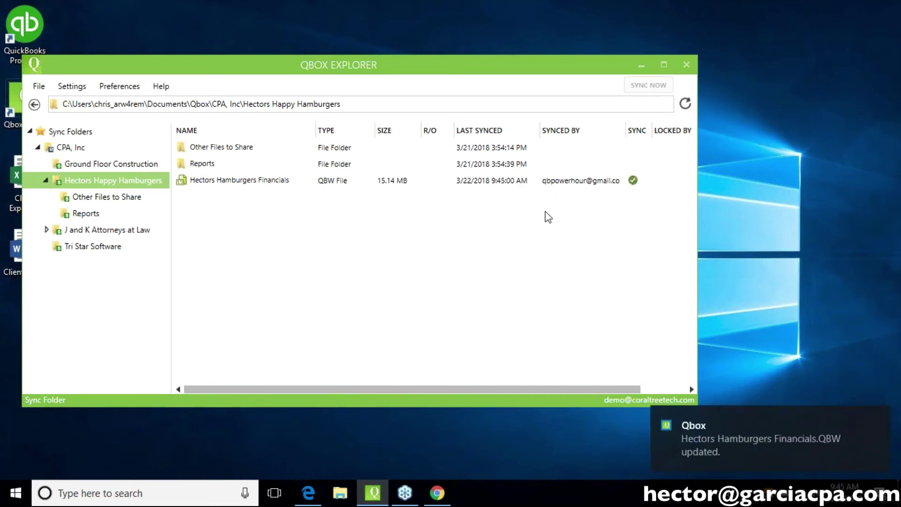
On the second computer, open the Hectors Hamburgers Financials company file from Qbox Explorer.
{"action": "left_click", "coordinate": [641, 67]}
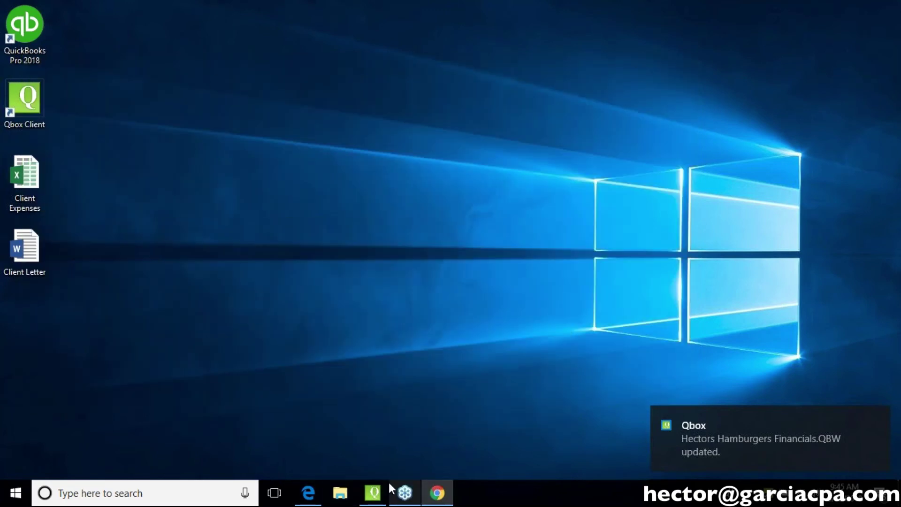
{"action": "left_click", "coordinate": [373, 492]}
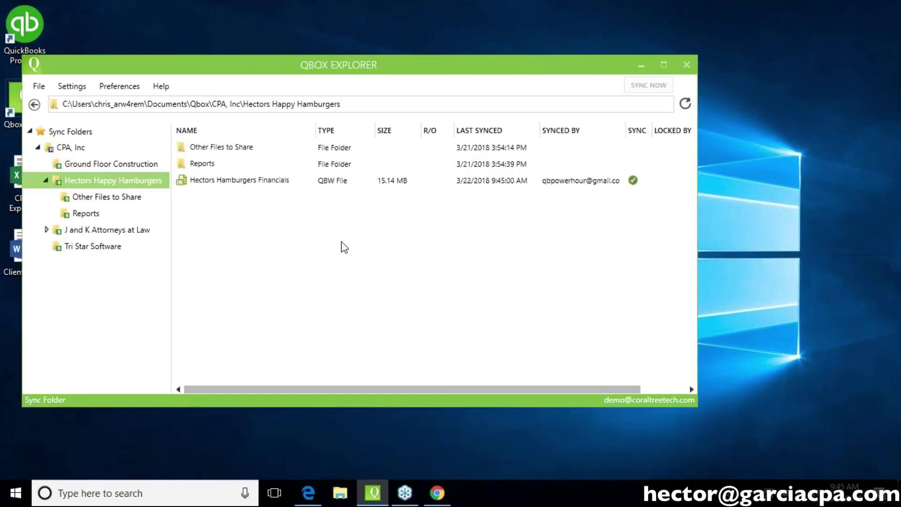
{"action": "left_click", "coordinate": [304, 180]}
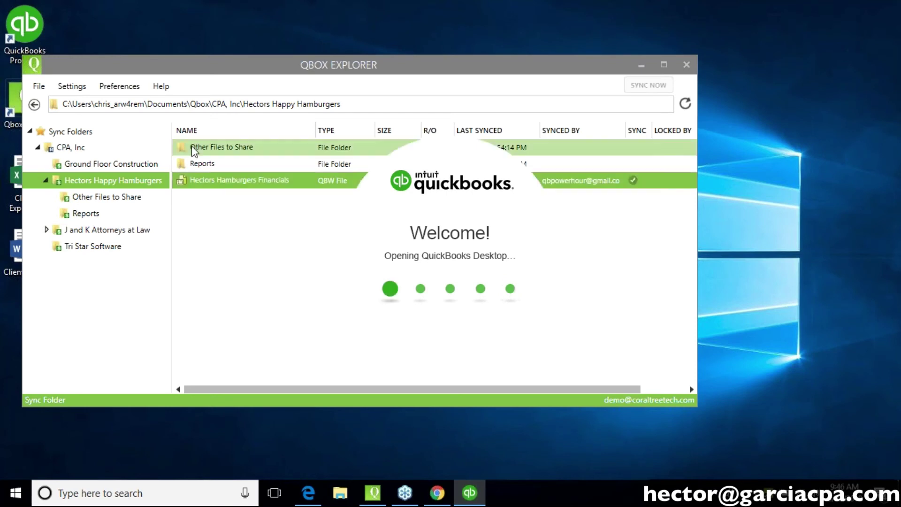
Review the Auto and Manual lock mode options in the Qbox settings, leaving them as they are.
{"action": "left_click", "coordinate": [71, 90]}
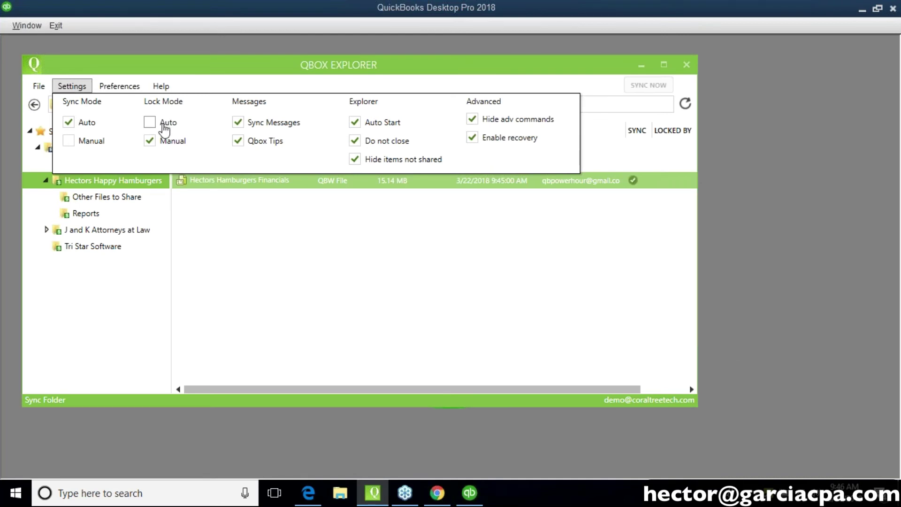
{"action": "left_click", "coordinate": [275, 70]}
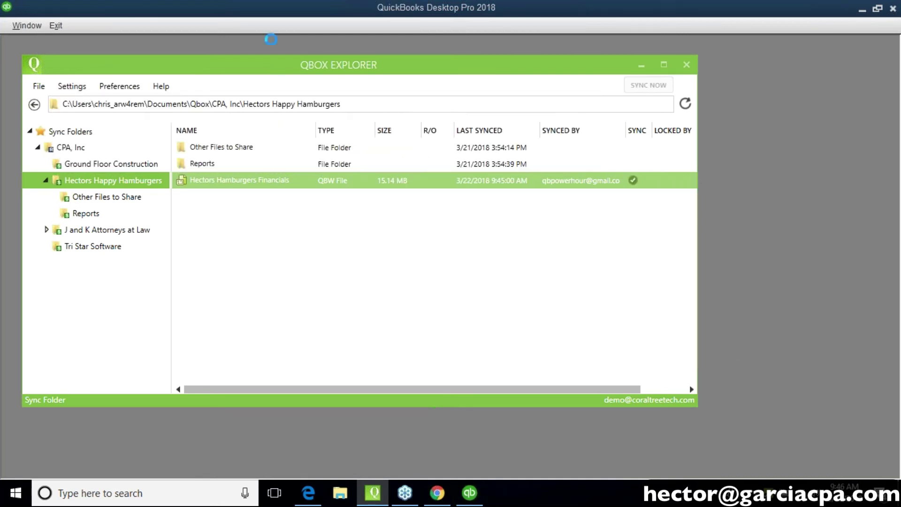
{"action": "left_click", "coordinate": [275, 9]}
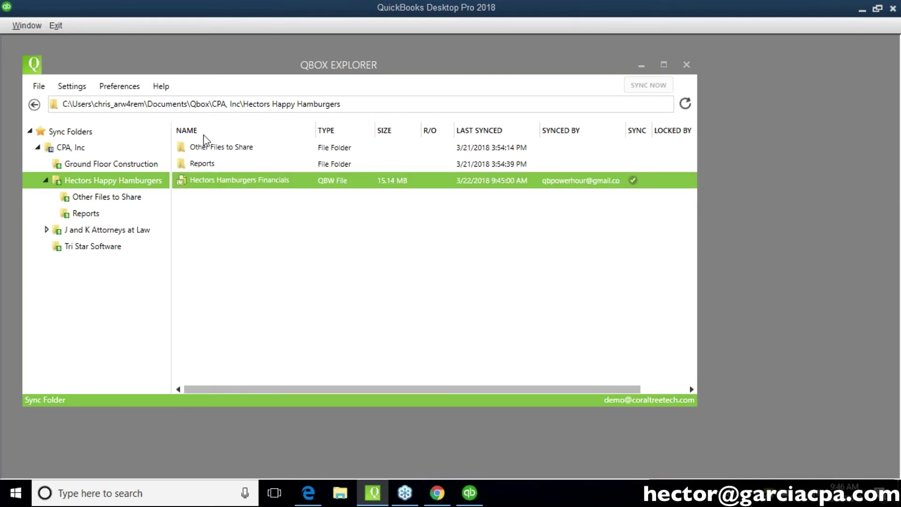
{"action": "left_click", "coordinate": [81, 91]}
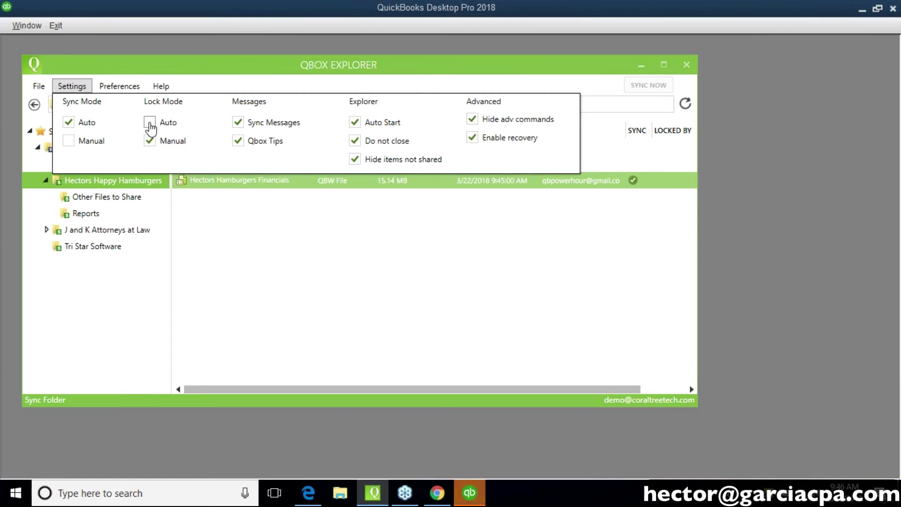
{"action": "left_click", "coordinate": [161, 86]}
Return to QuickBooks and log in to Hectors Hamburgers Inc with the administrator password.
{"action": "left_click", "coordinate": [200, 44]}
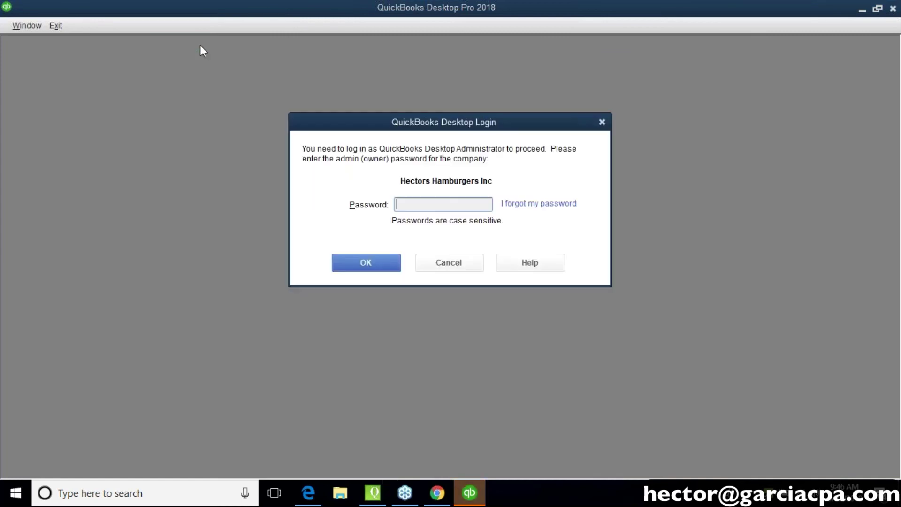
{"action": "type", "text": "****"}
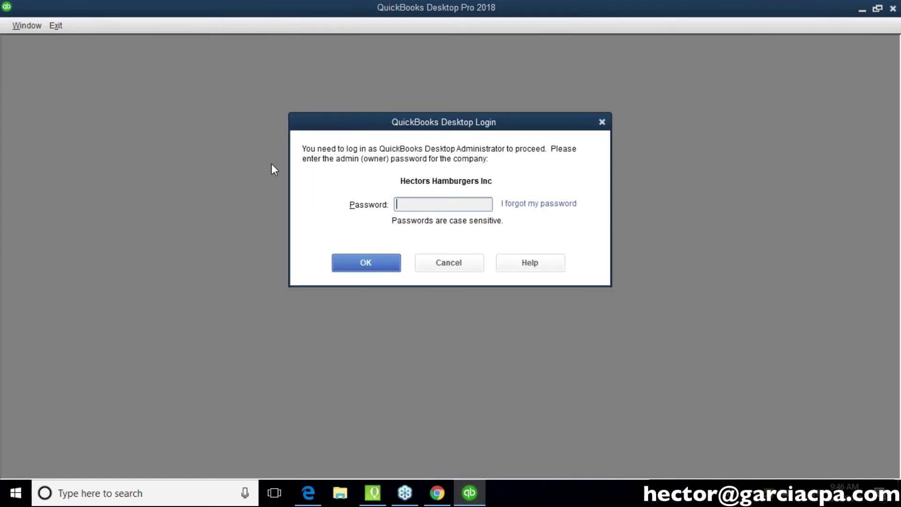
{"action": "type", "text": "*****"}
{"action": "left_click", "coordinate": [338, 268]}
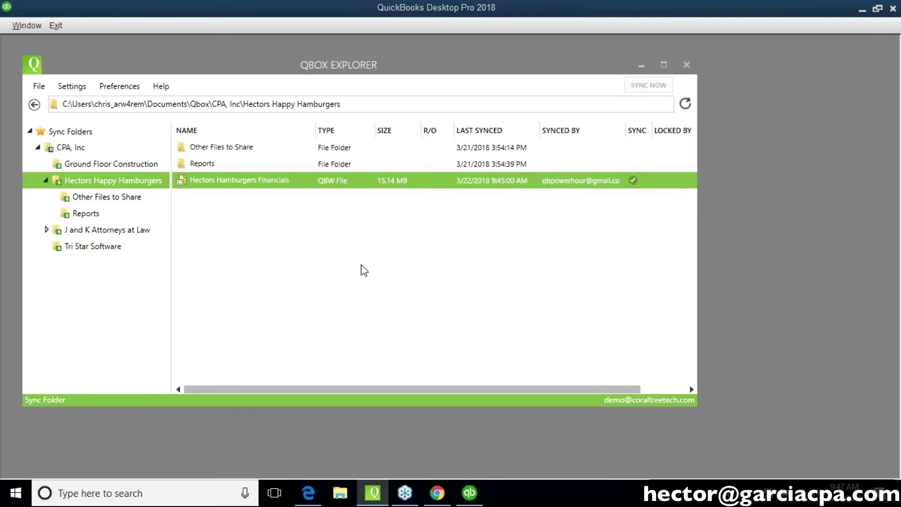
Minimize Qbox Explorer and lock Hectors Hamburgers Financials.QBW for editing.
{"action": "left_click", "coordinate": [641, 64]}
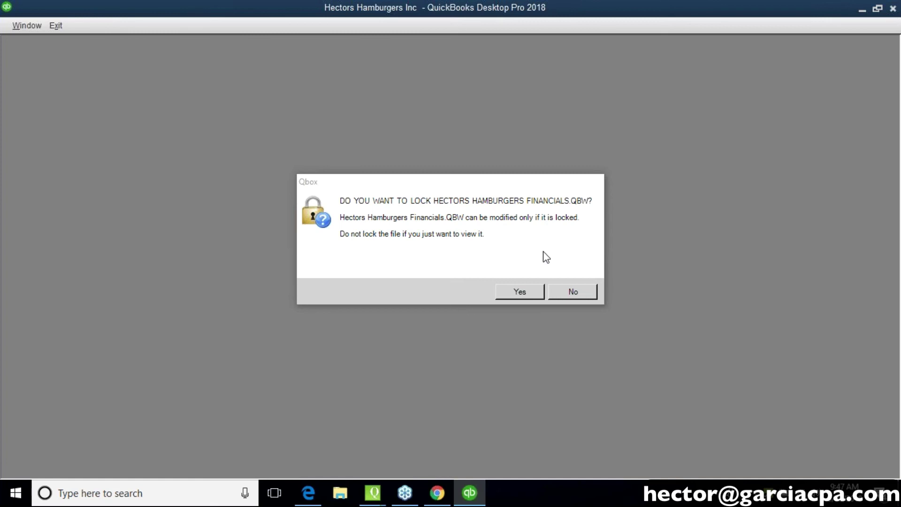
{"action": "left_click", "coordinate": [524, 292]}
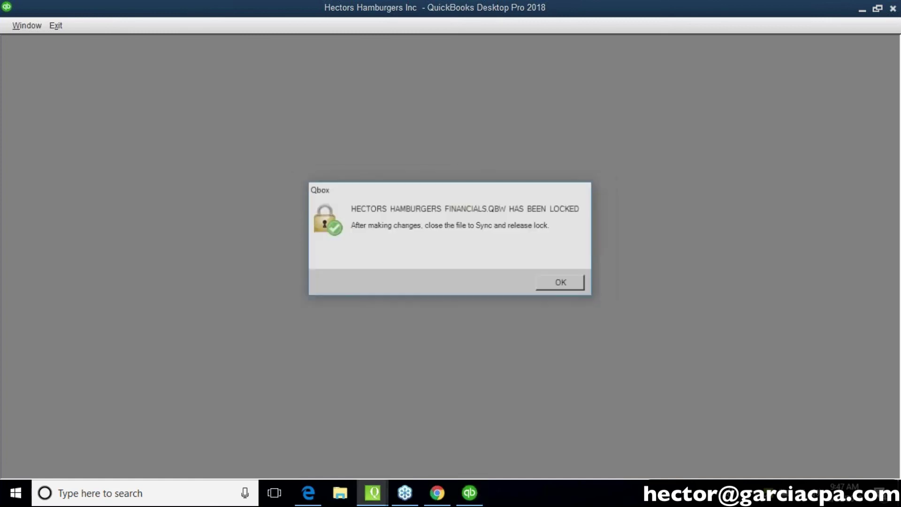
{"action": "left_click", "coordinate": [549, 290]}
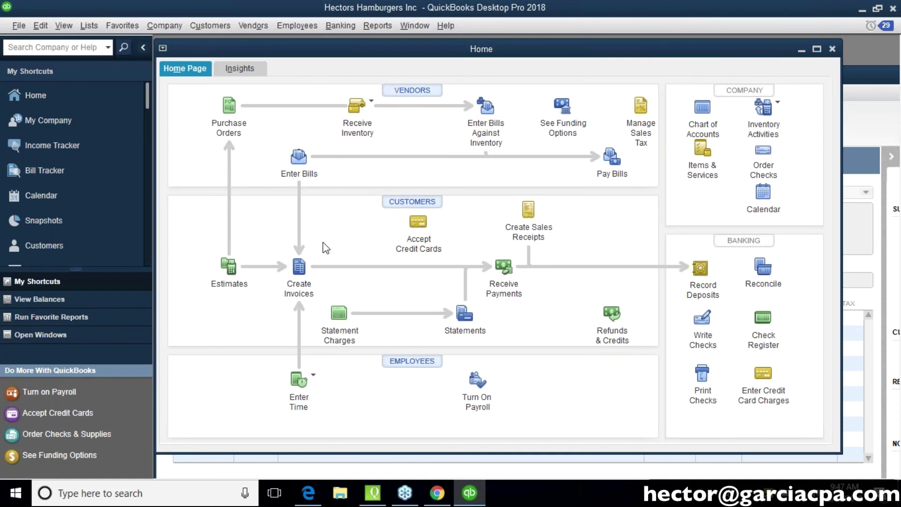
Open the invoice form and go back to the previous invoice to check the synced entry.
{"action": "left_click", "coordinate": [299, 268]}
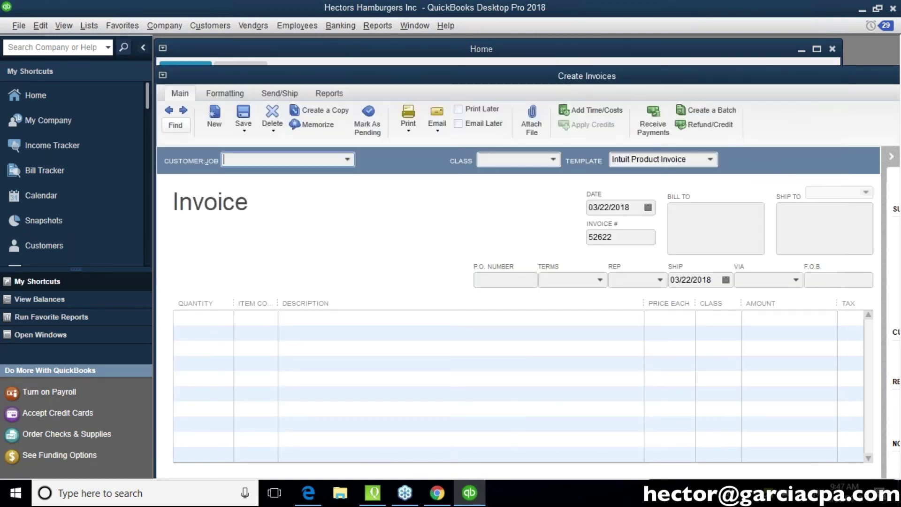
{"action": "left_click", "coordinate": [170, 110]}
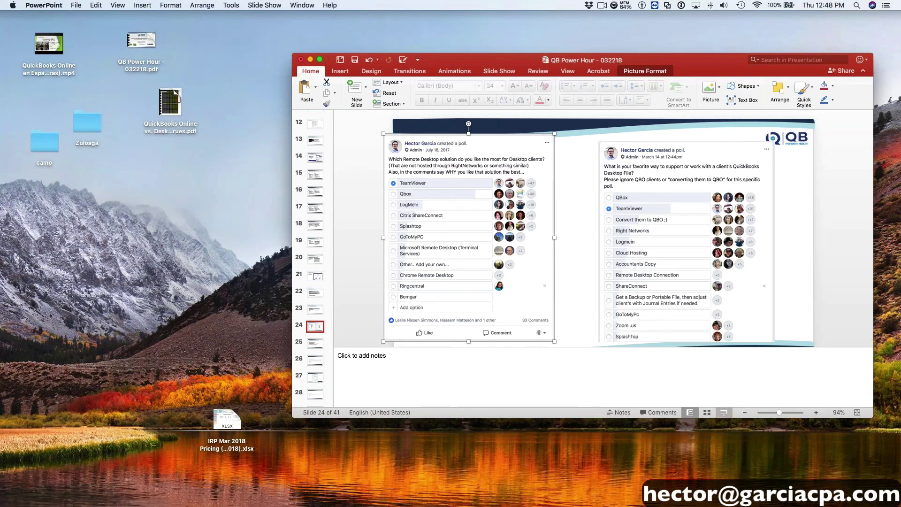
In PowerPoint, start the slide show and advance to the slide "QBOX Experience from new client's perspective".
{"action": "left_click", "coordinate": [723, 412]}
{"action": "key", "text": "Right"}
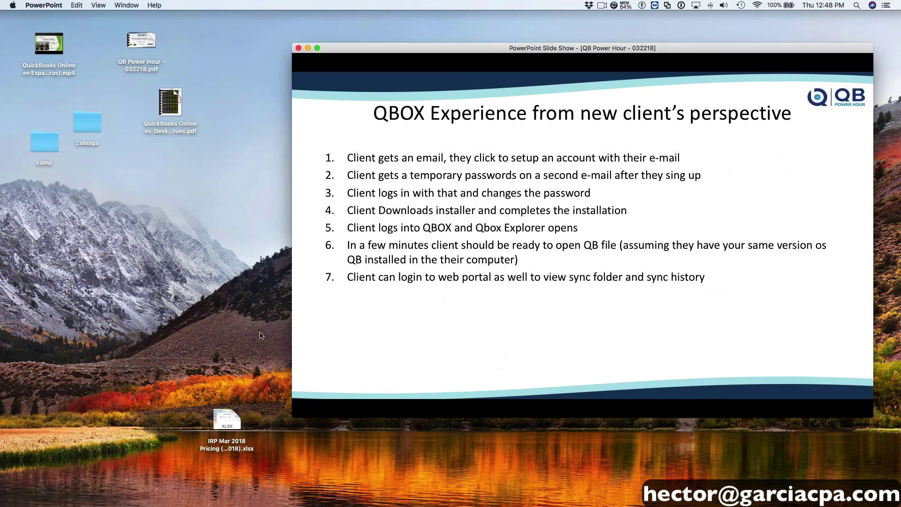